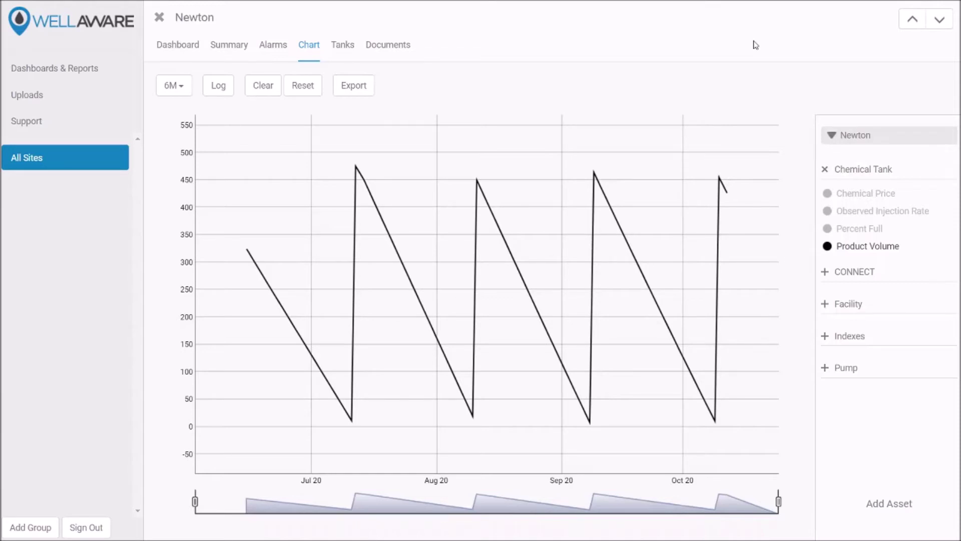
Plot the CONNECT unit's Temperature series on Newton's six-month chart.
left_click(881, 248)
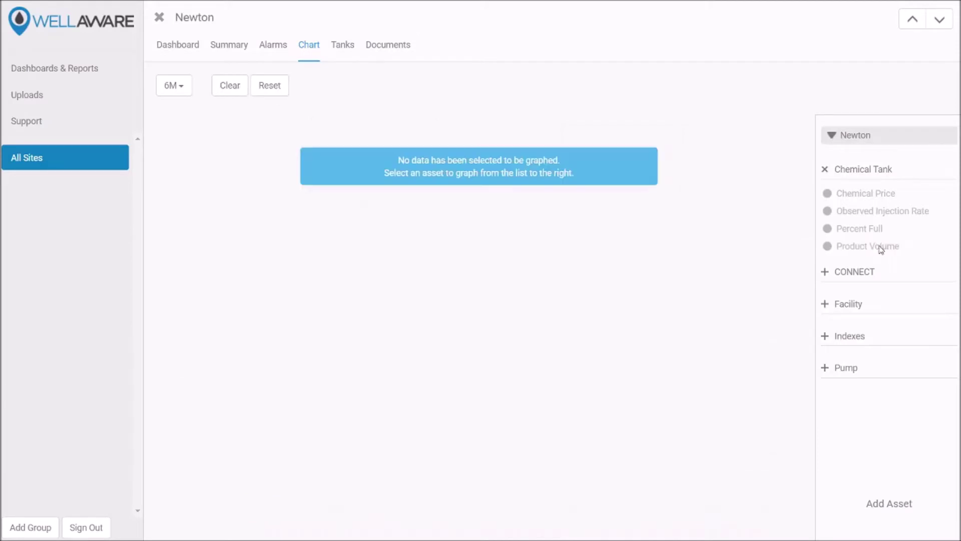
left_click(825, 272)
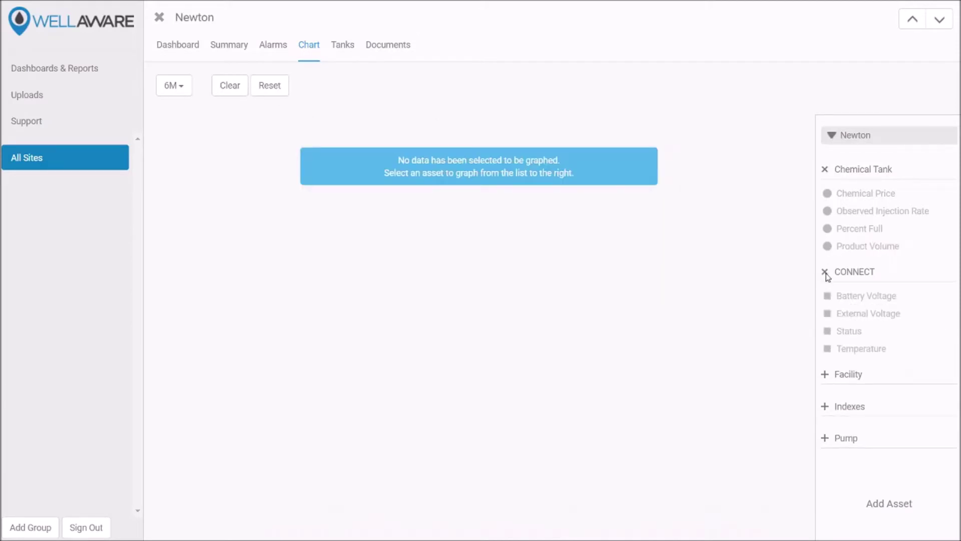
left_click(851, 348)
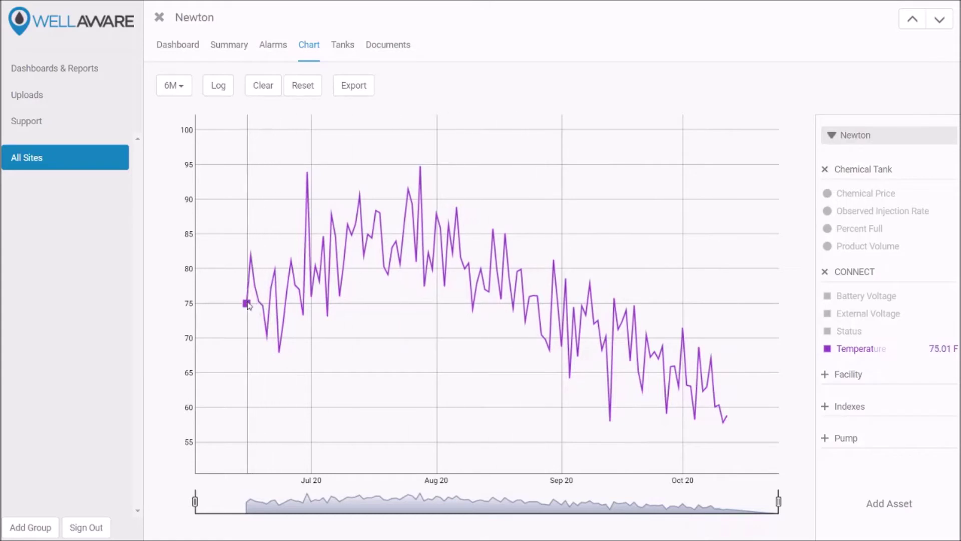
mouse_move(247, 304)
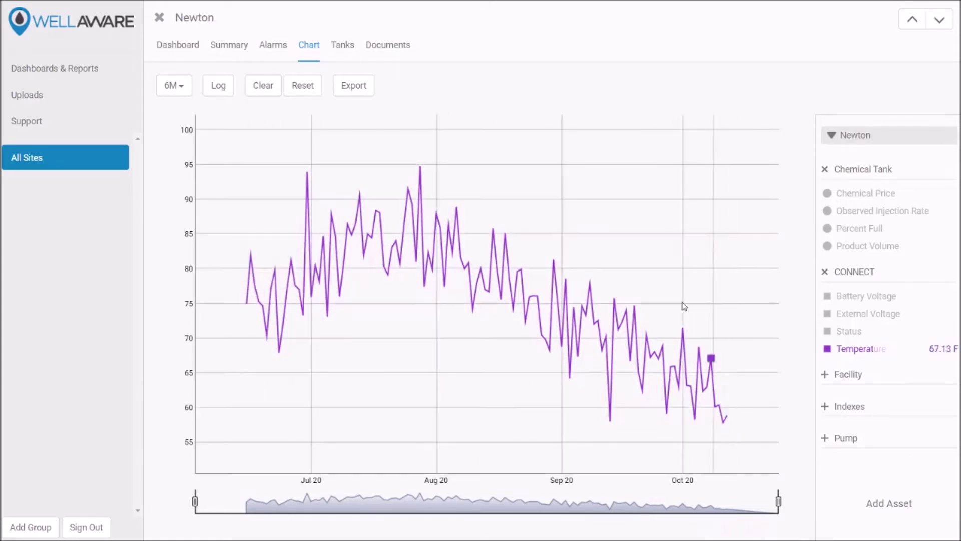
Swap Temperature on the chart for the Pump group's Pump Voltage series.
left_click(878, 350)
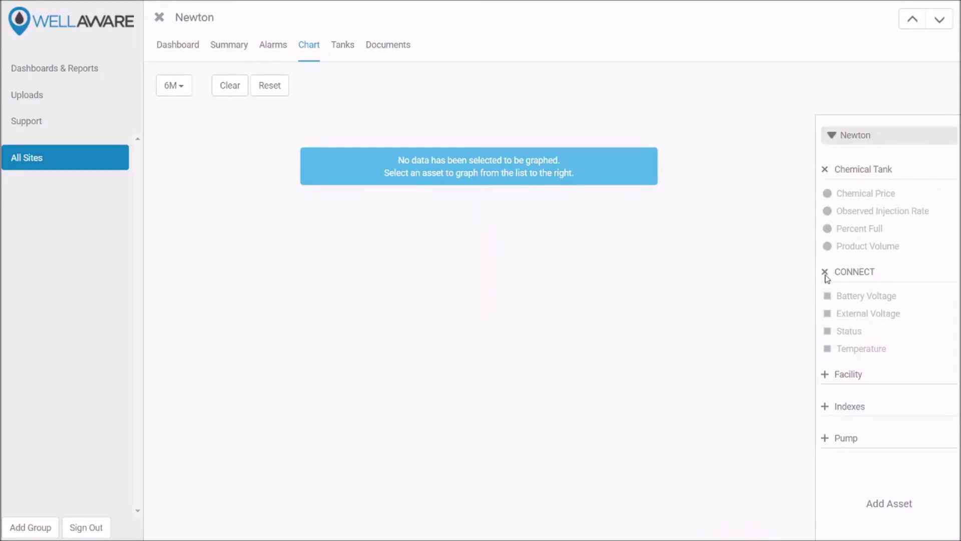
left_click(825, 438)
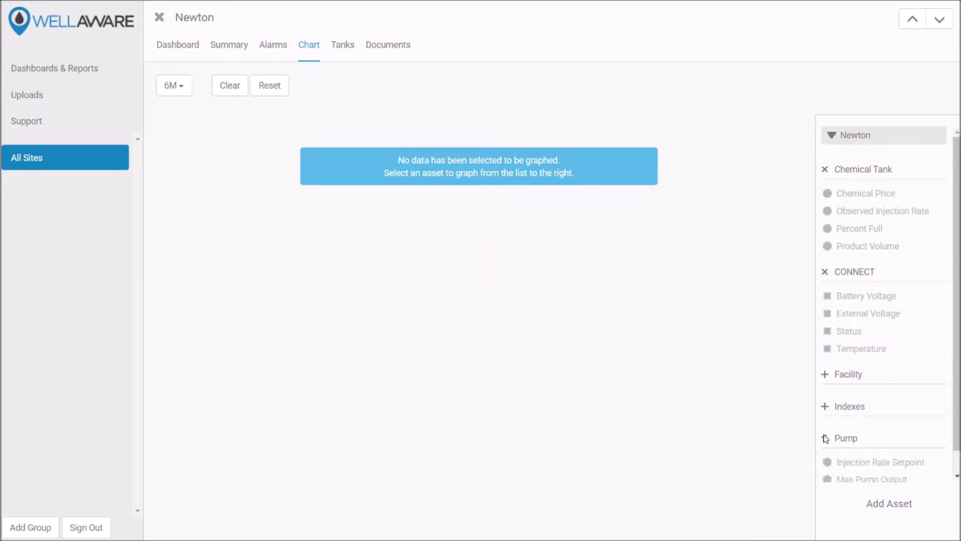
scroll(824, 393, "down", 1)
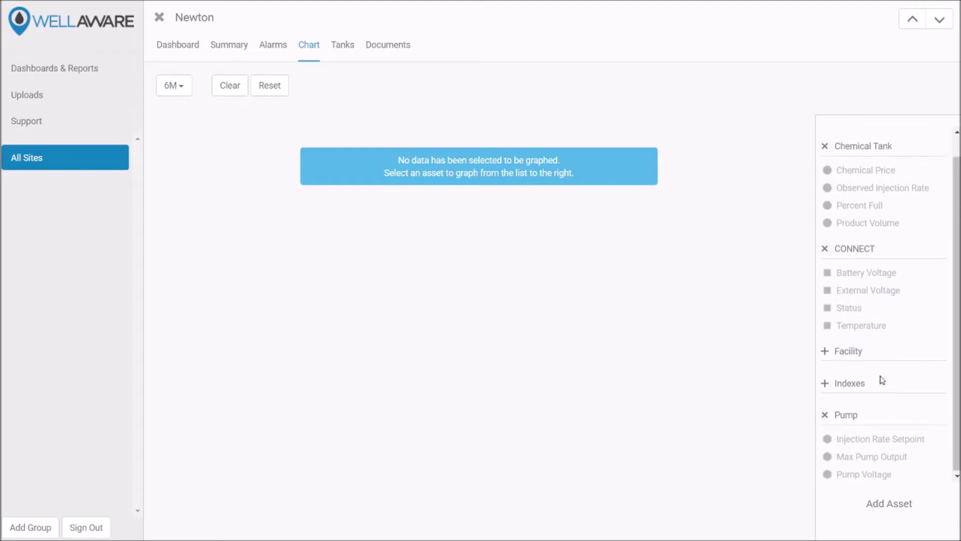
left_click(878, 474)
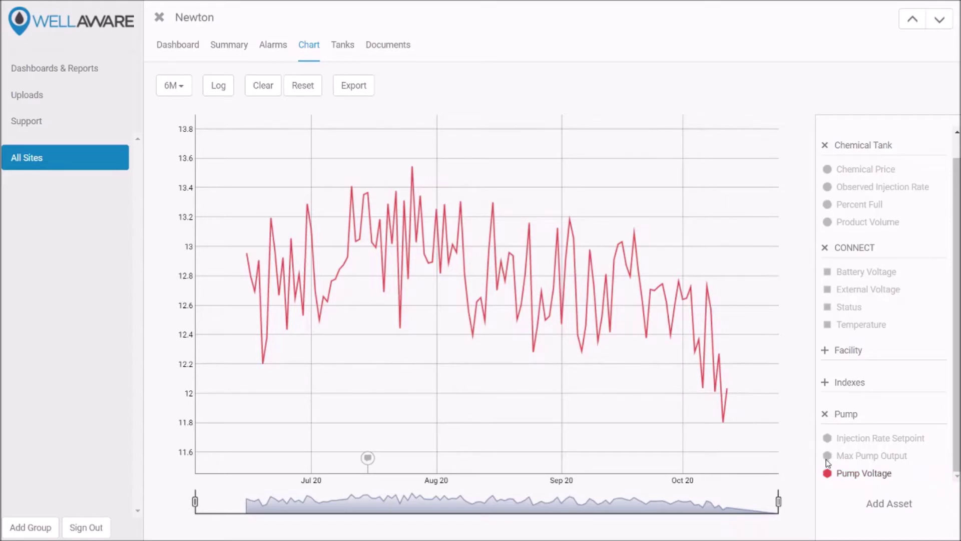
Chart Injection Rate Setpoint instead of Pump Voltage, inspect its step-up point, and overlay Observed Injection Rate.
left_click(856, 474)
left_click(857, 440)
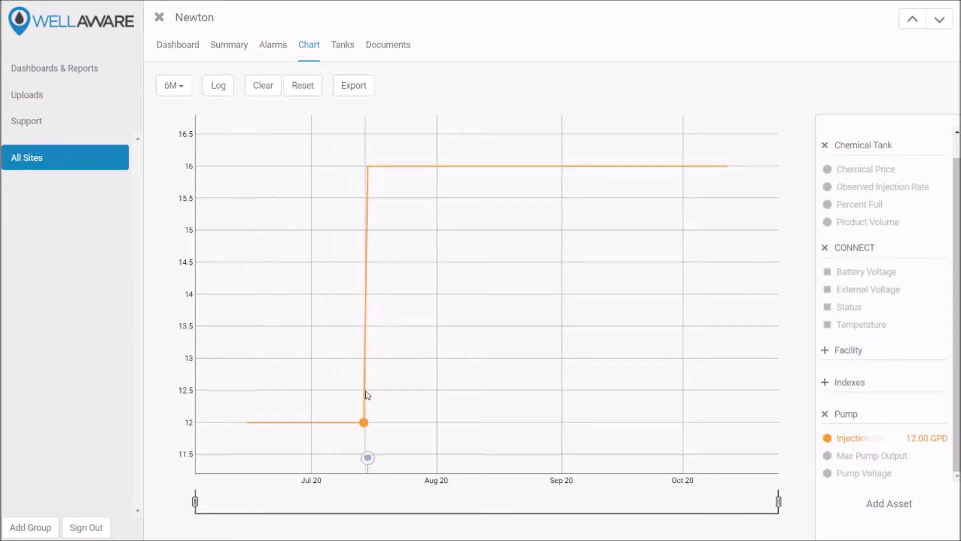
left_click(370, 168)
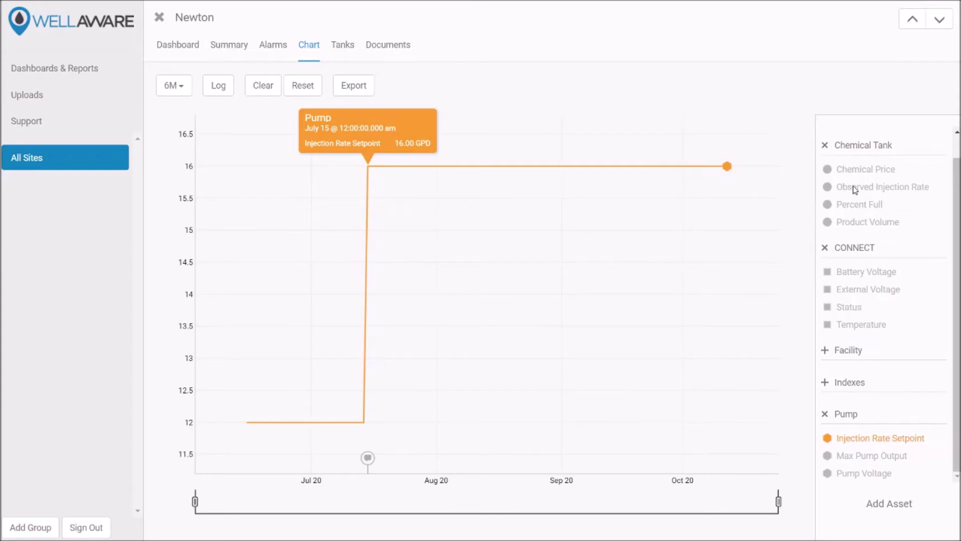
left_click(829, 187)
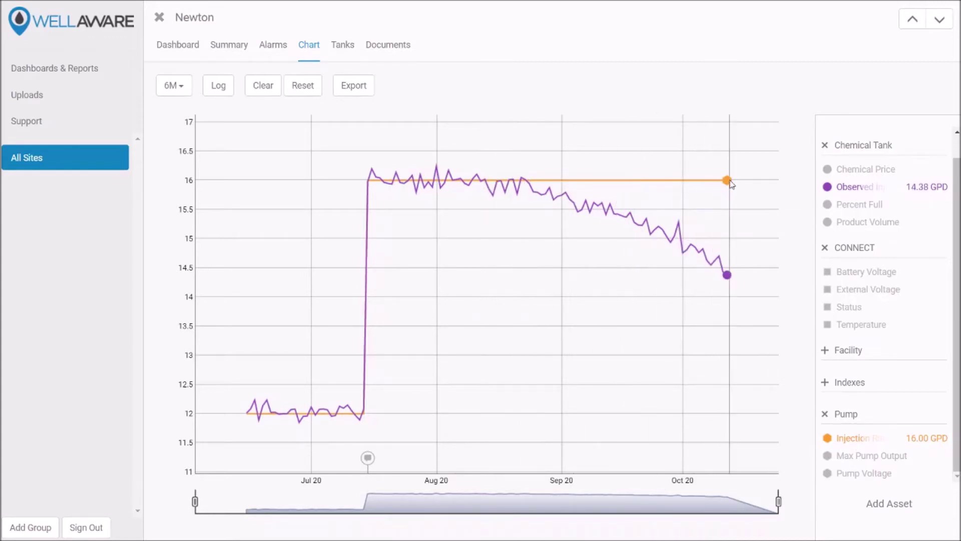
mouse_move(730, 185)
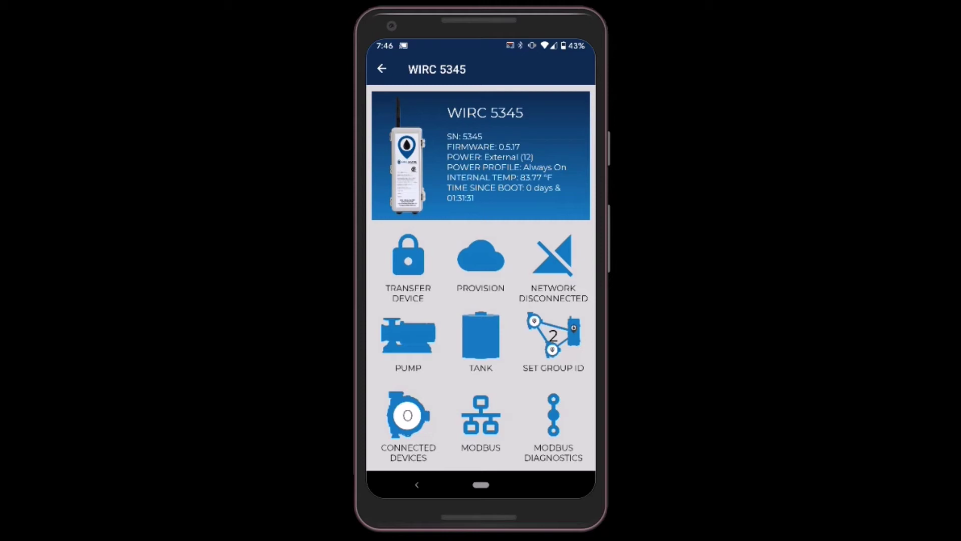
Open WIRC 5345's Pump Control screen from its PUMP tile.
left_click(408, 340)
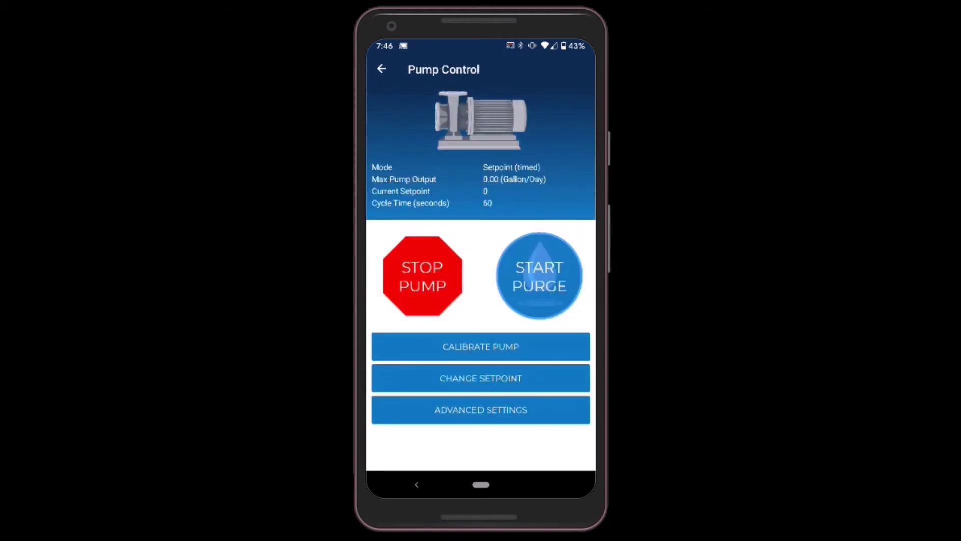
Clear the pump's existing calibration in Advanced Settings, then start a new calibration through to Sight Glass.
left_click(480, 410)
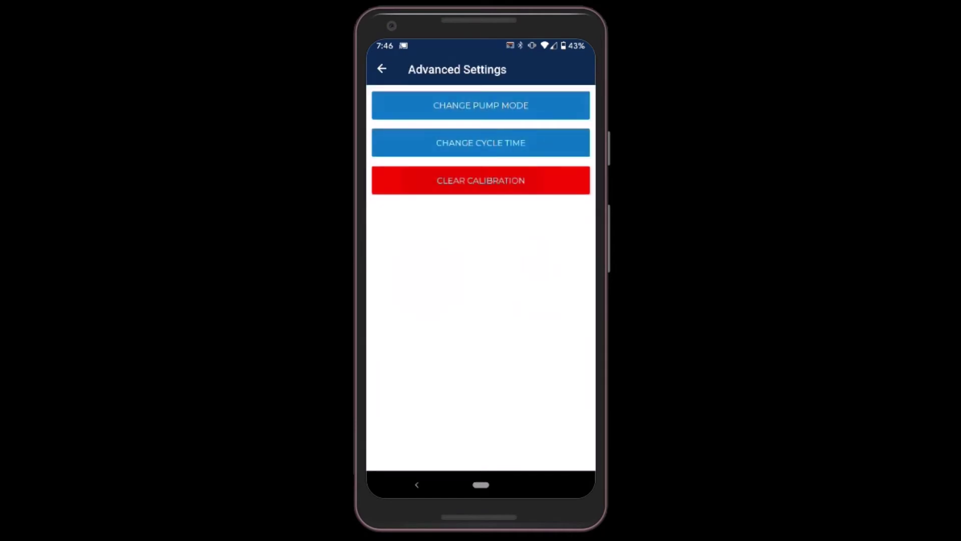
left_click(481, 180)
left_click(554, 291)
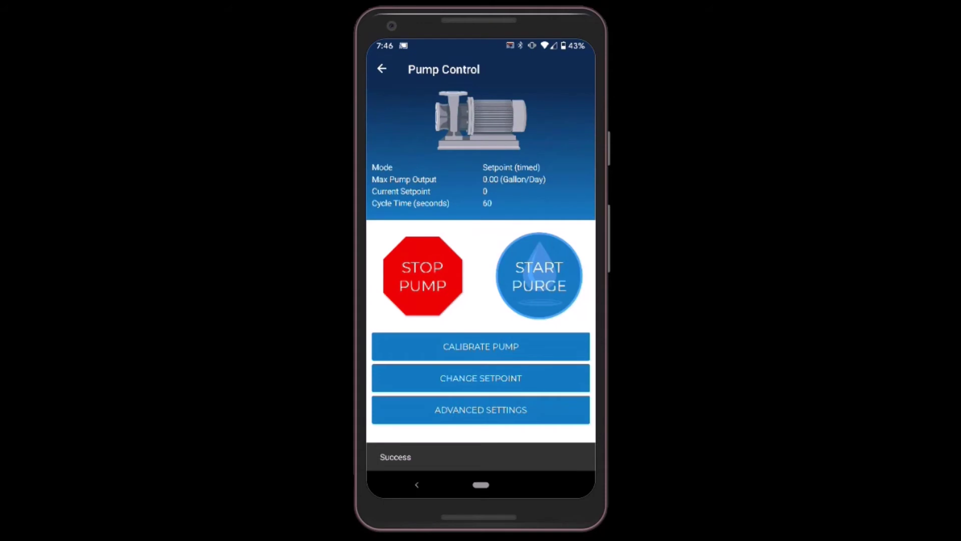
left_click(481, 346)
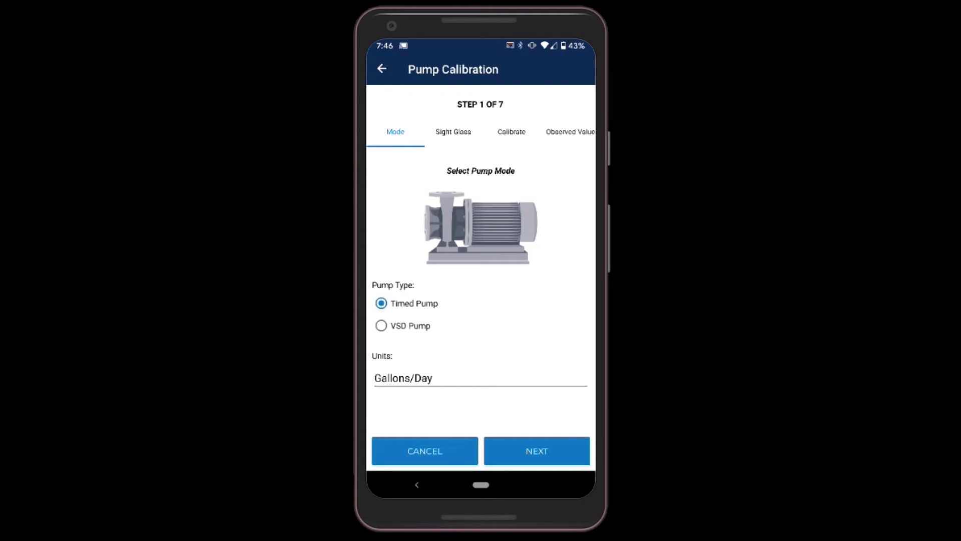
left_click(537, 450)
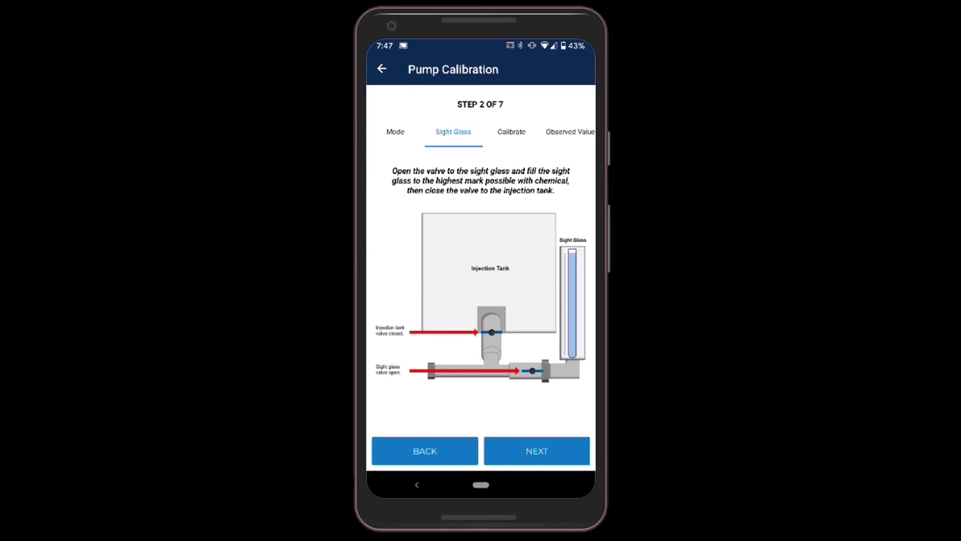
Advance to the Calibrate step, stop the calibration run, and continue to Observed Value.
left_click(537, 450)
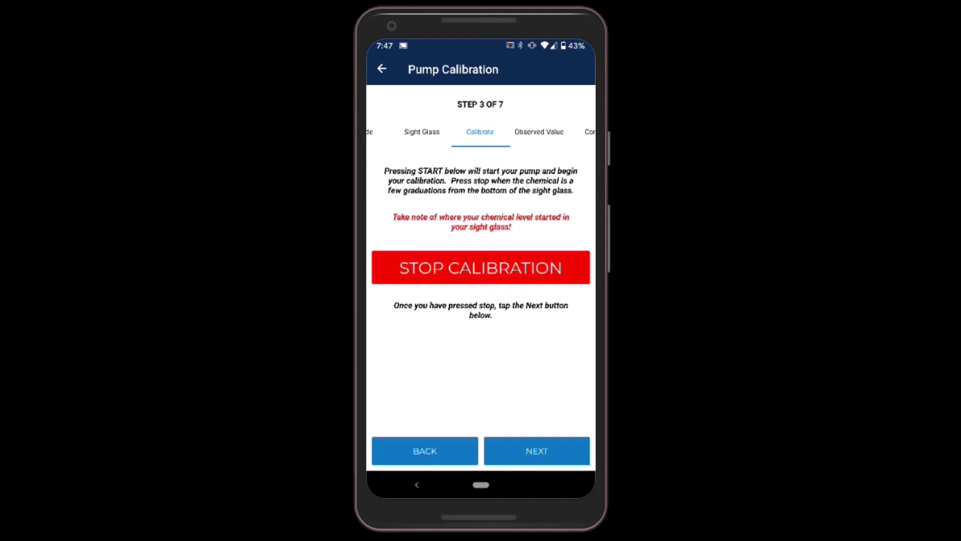
left_click(481, 267)
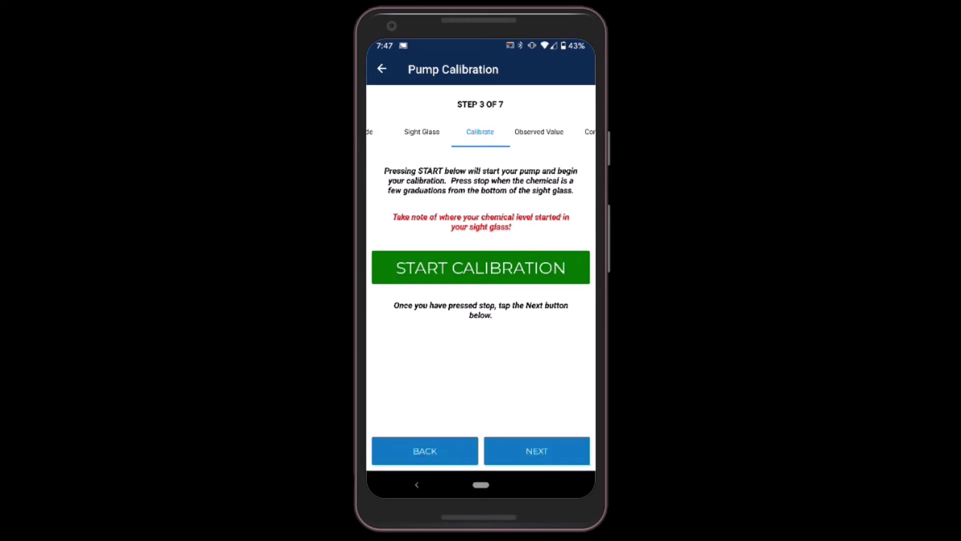
left_click(537, 451)
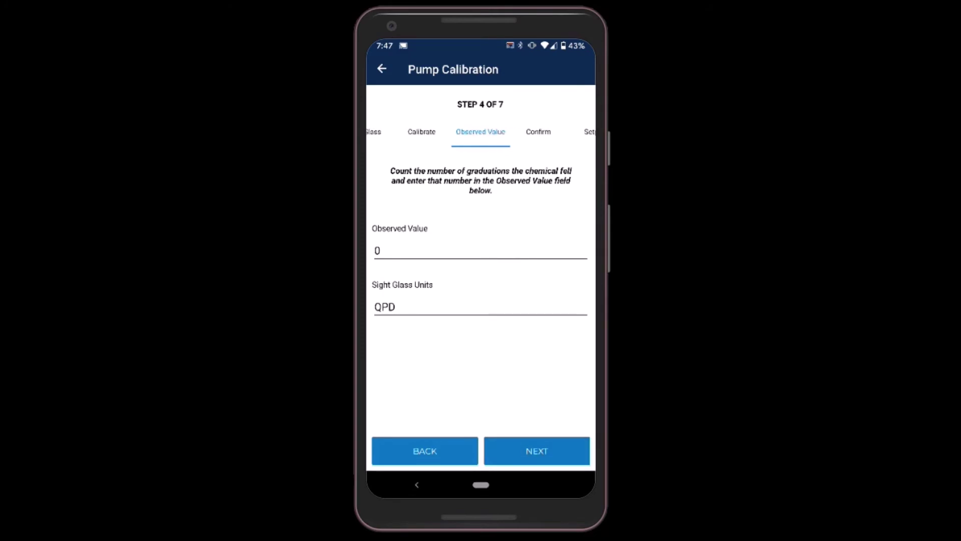
Enter an observed value of 35 and advance to see Max Pump Output of 51.4 Gallon/Day.
left_click(380, 251)
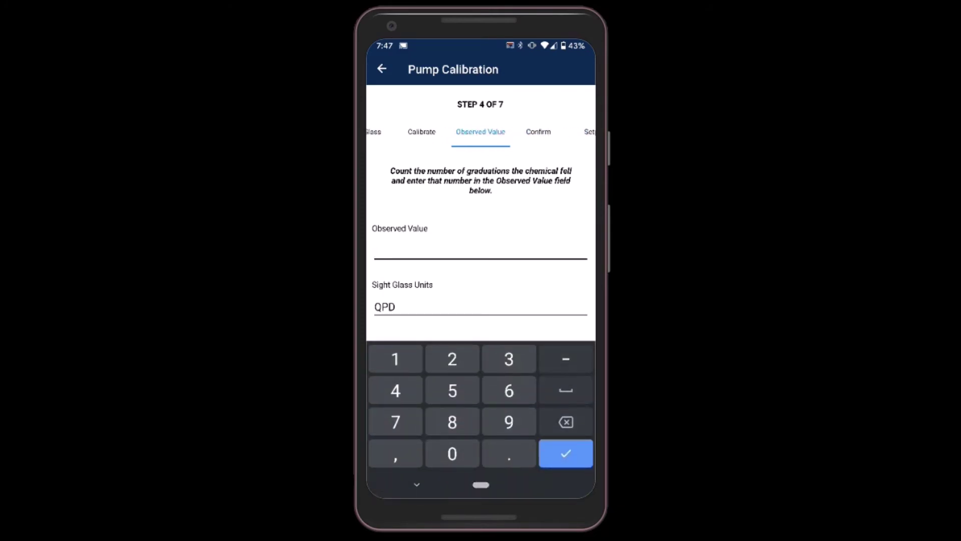
type("35")
key("Return")
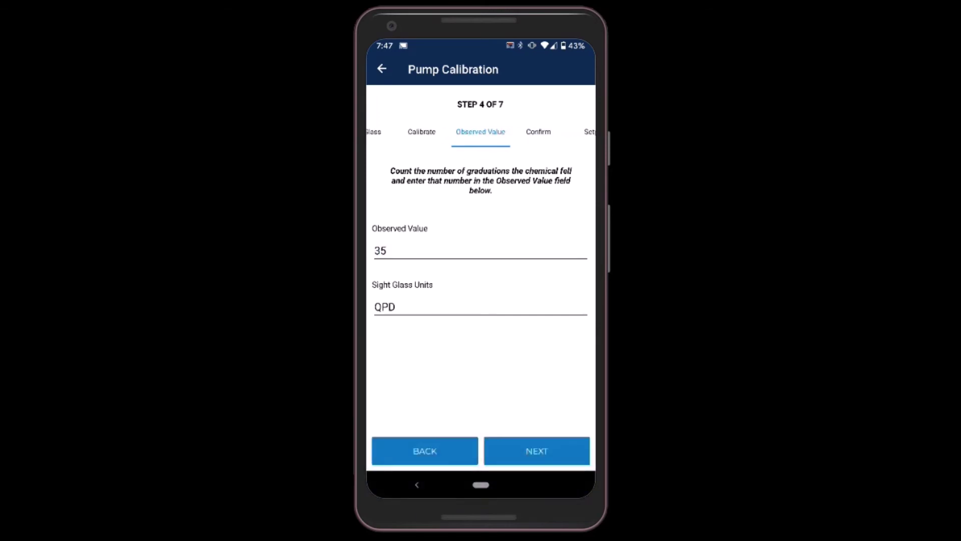
left_click(537, 451)
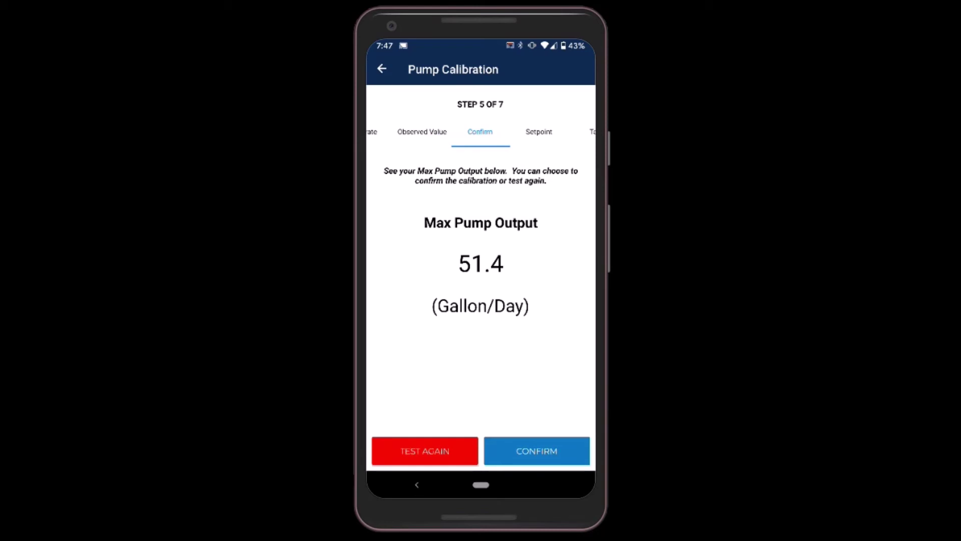
Confirm the calibration, set Injection Setpoint to 16 gallons per day, and advance to the Tank step.
left_click(537, 451)
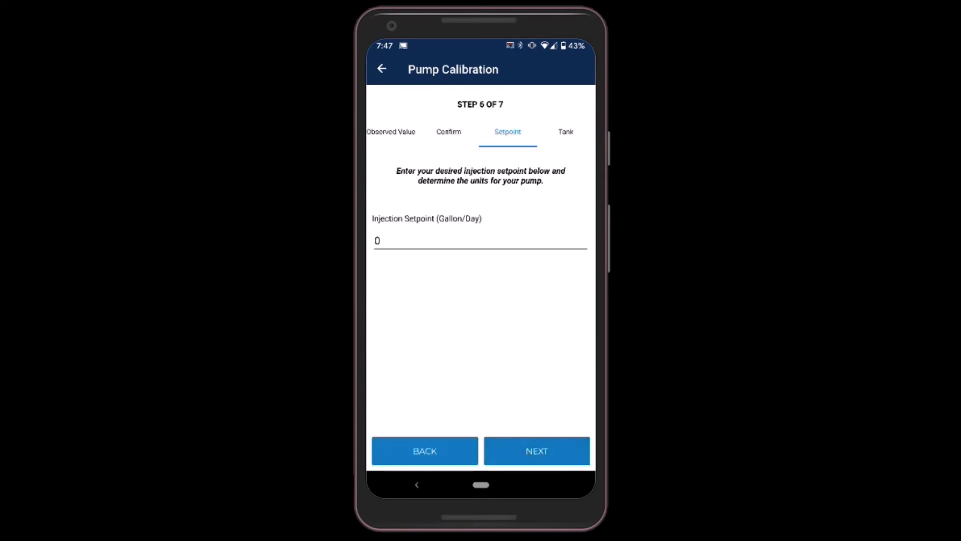
left_click(401, 240)
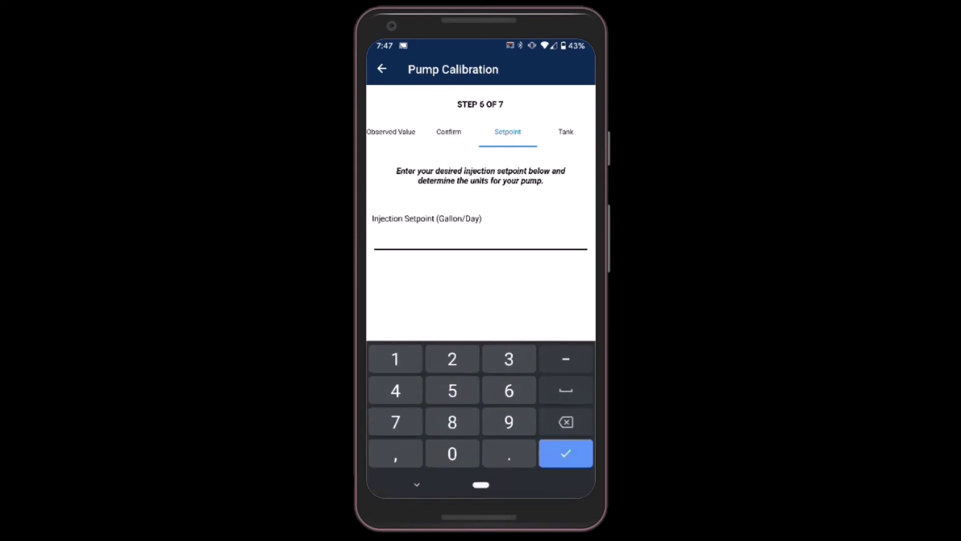
type("16")
key("Return")
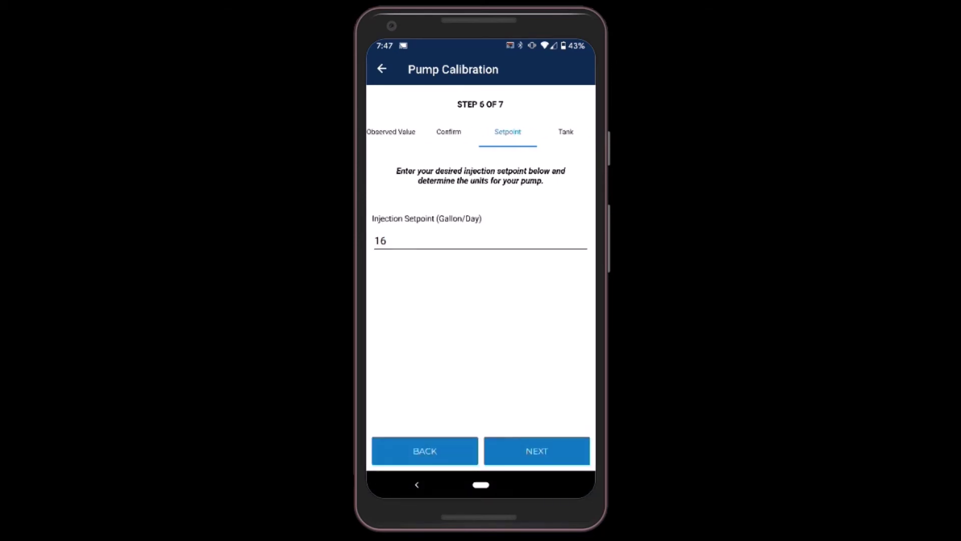
left_click(536, 450)
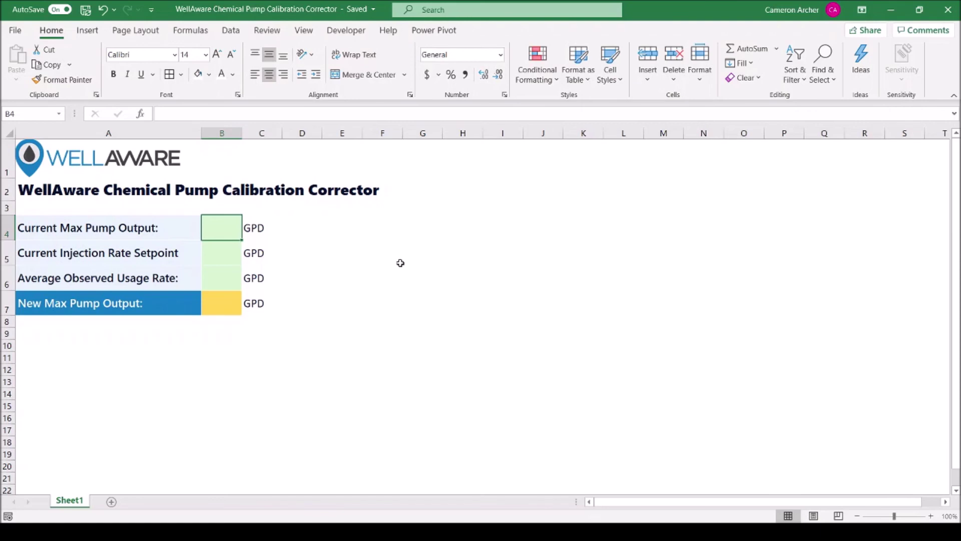
Enter 81.5, 16 and 14.5 GPD in B4–B6 to get a corrected max output of 73.86.
type("81.5")
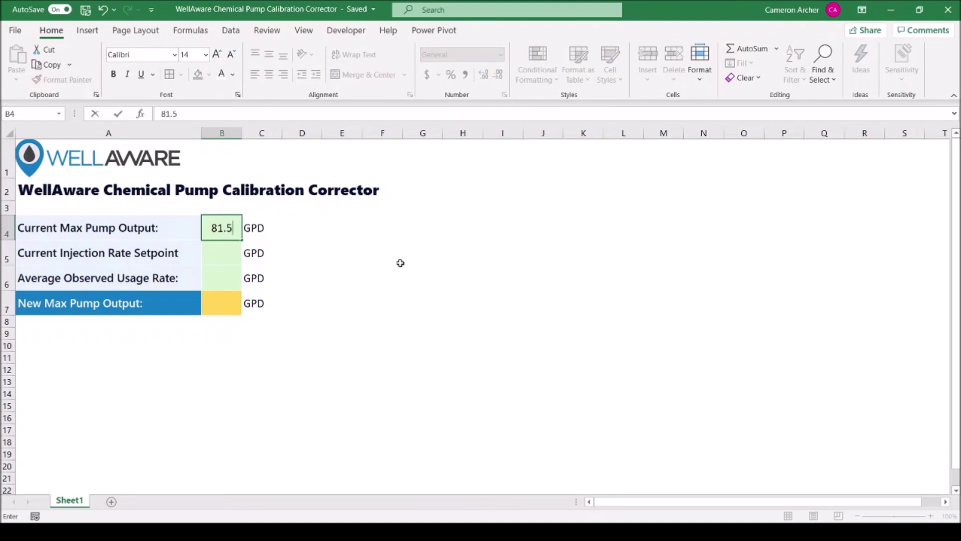
key("Return")
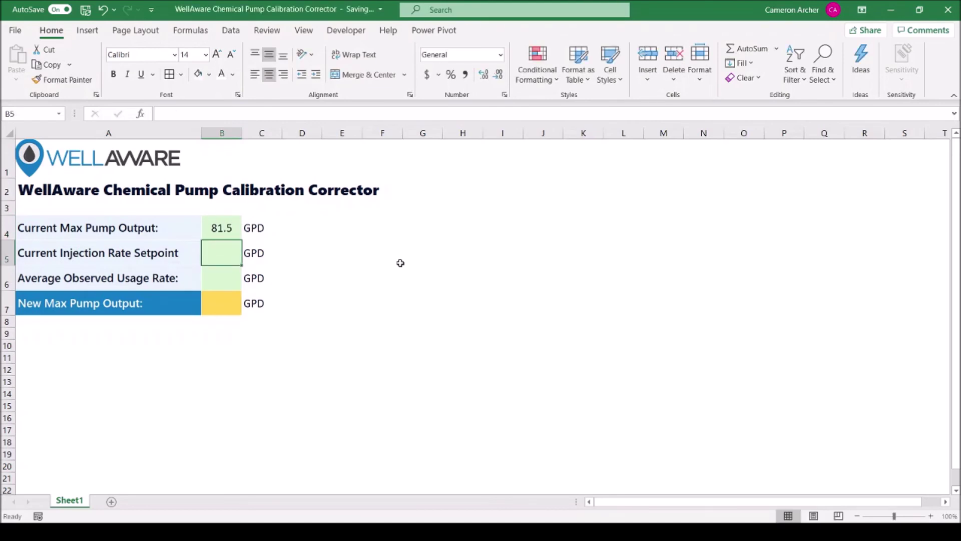
type("16")
key("Return")
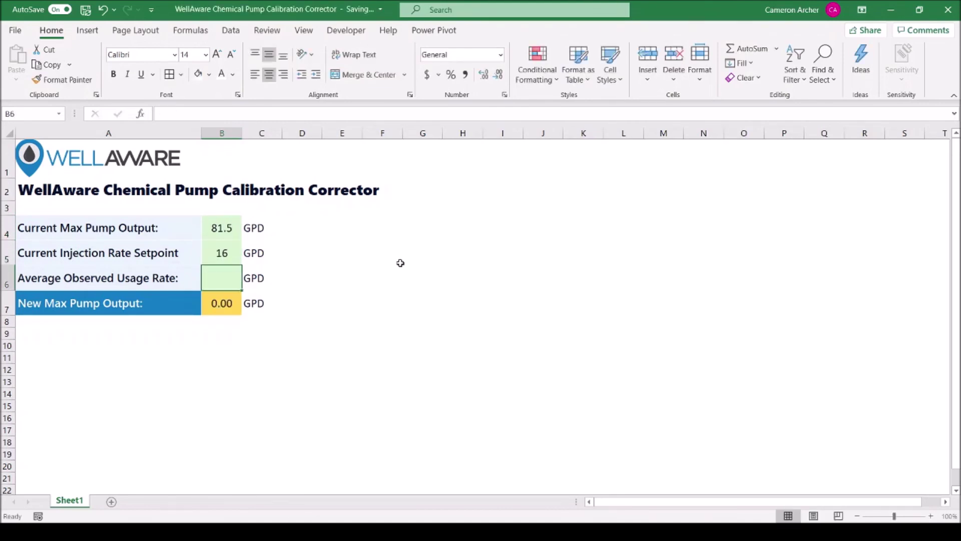
type("14.5")
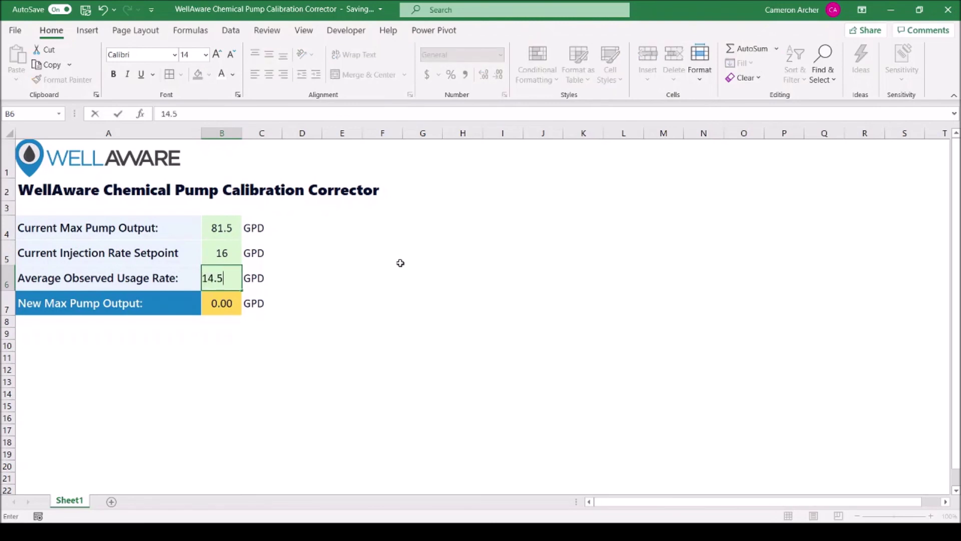
key("Return")
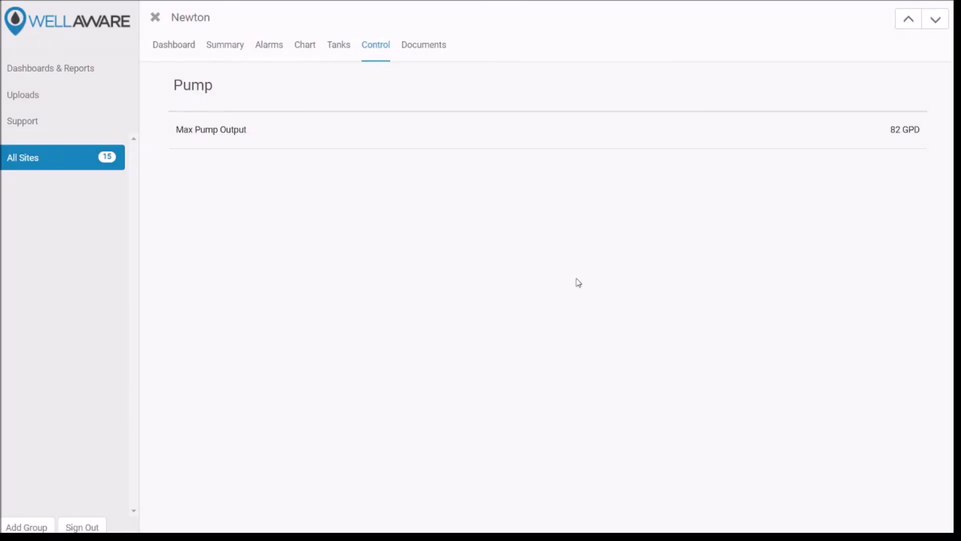
Replace Max Pump Output 82 with 73.9 GPD, send and confirm it, then close the control window.
left_click(230, 132)
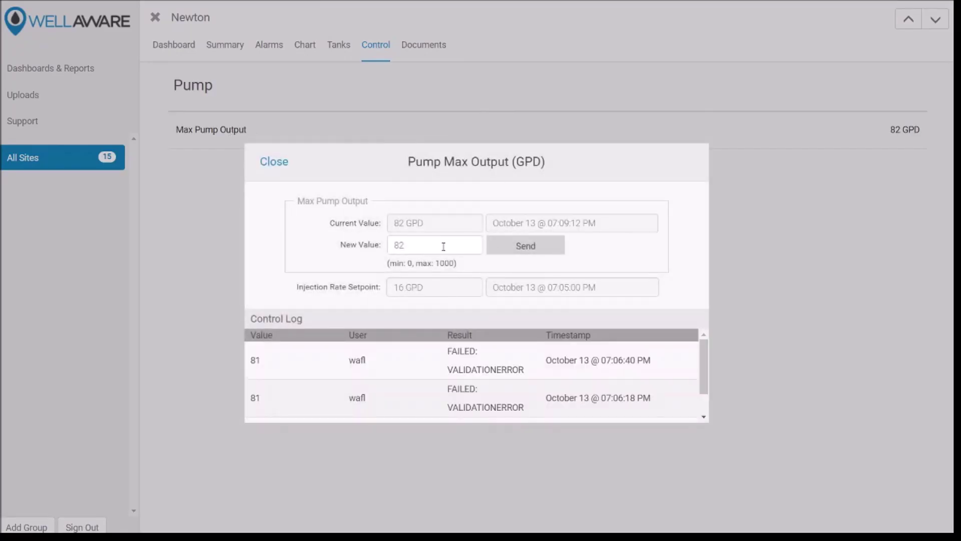
double_click(443, 247)
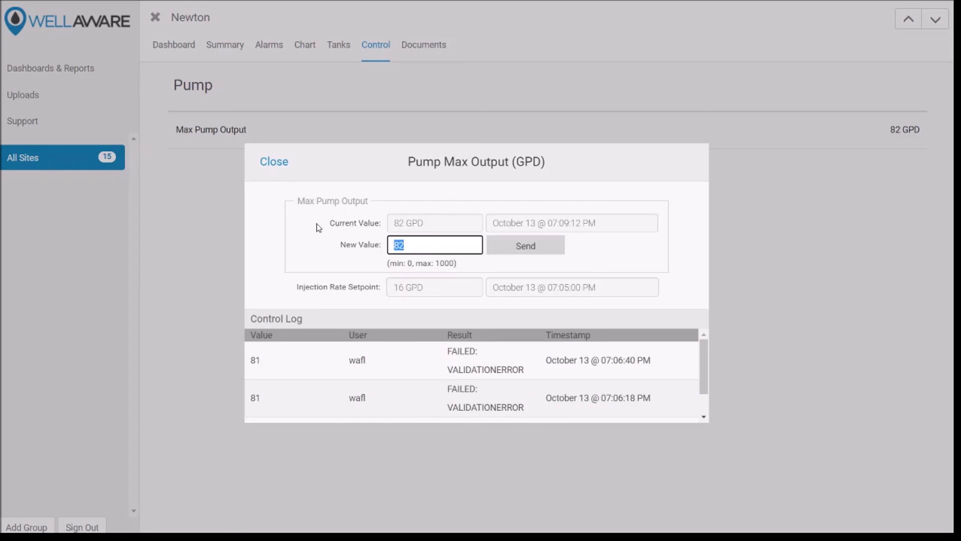
type("73.9")
left_click(523, 250)
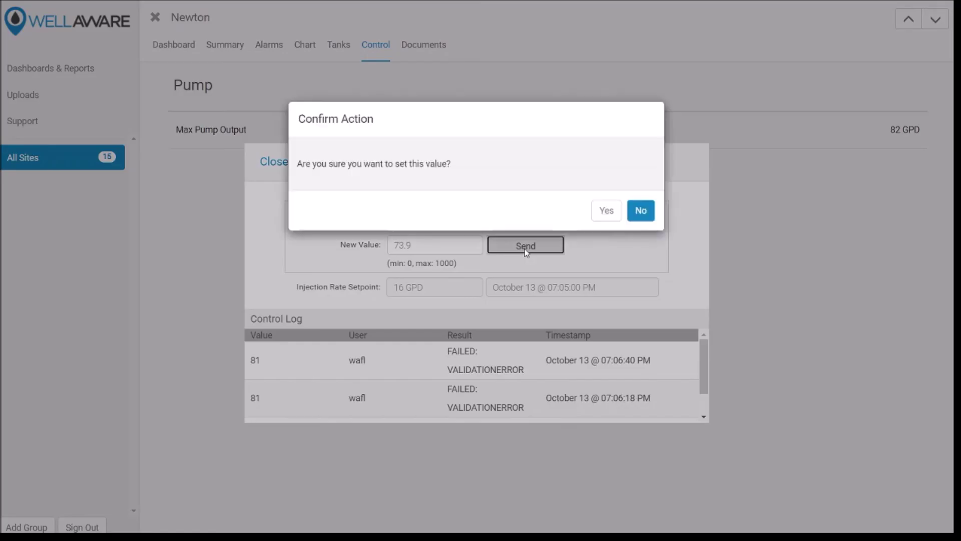
left_click(607, 209)
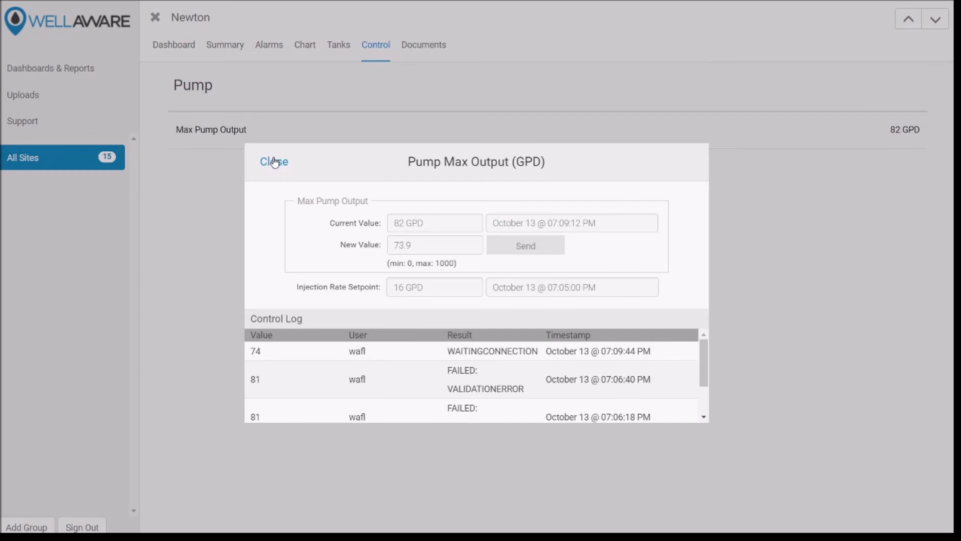
left_click(274, 161)
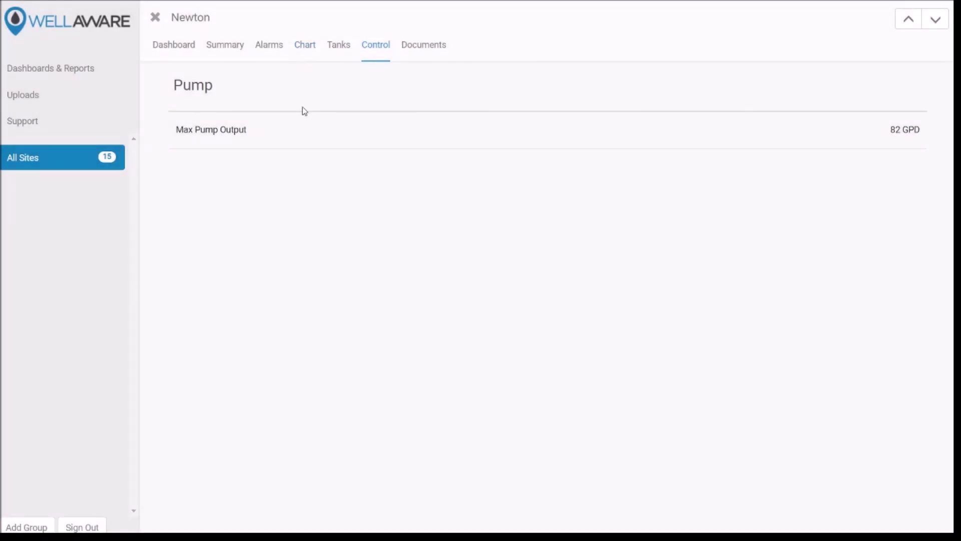